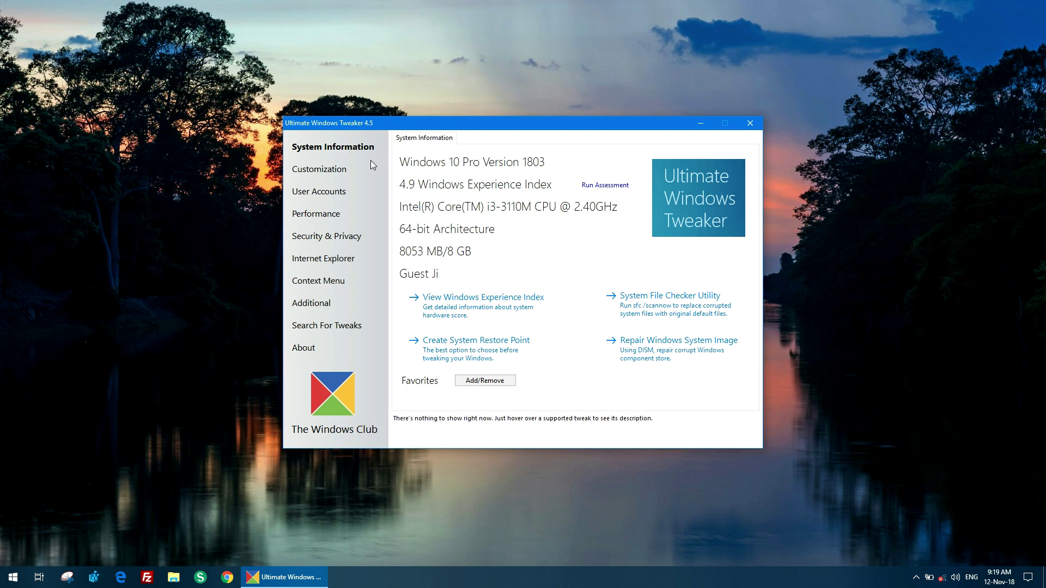
Open the File Explorer tweaks under Customization and move the tweaker window aside.
{"action": "left_click", "coordinate": [334, 174]}
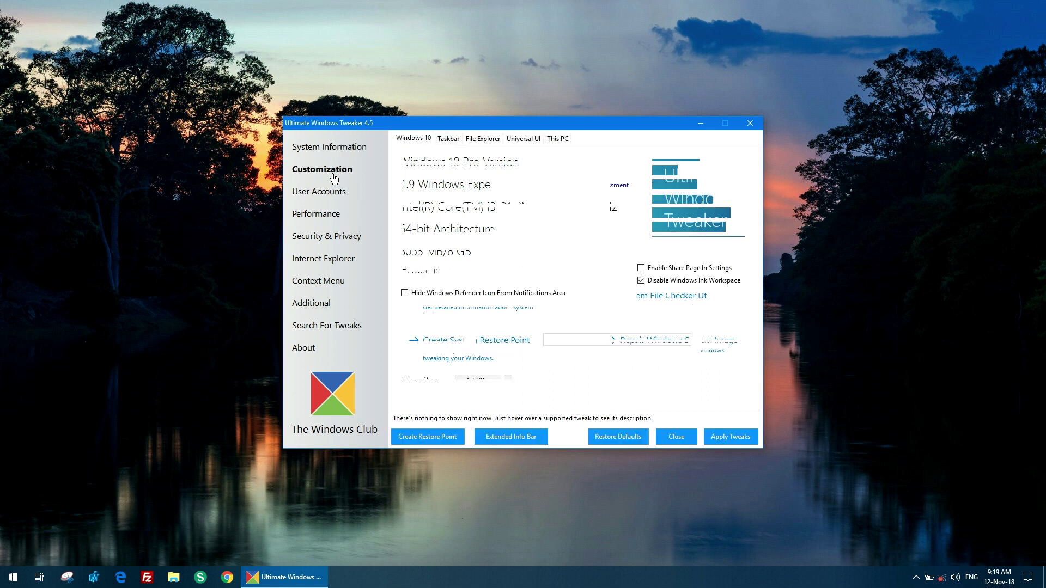
{"action": "left_click", "coordinate": [492, 140]}
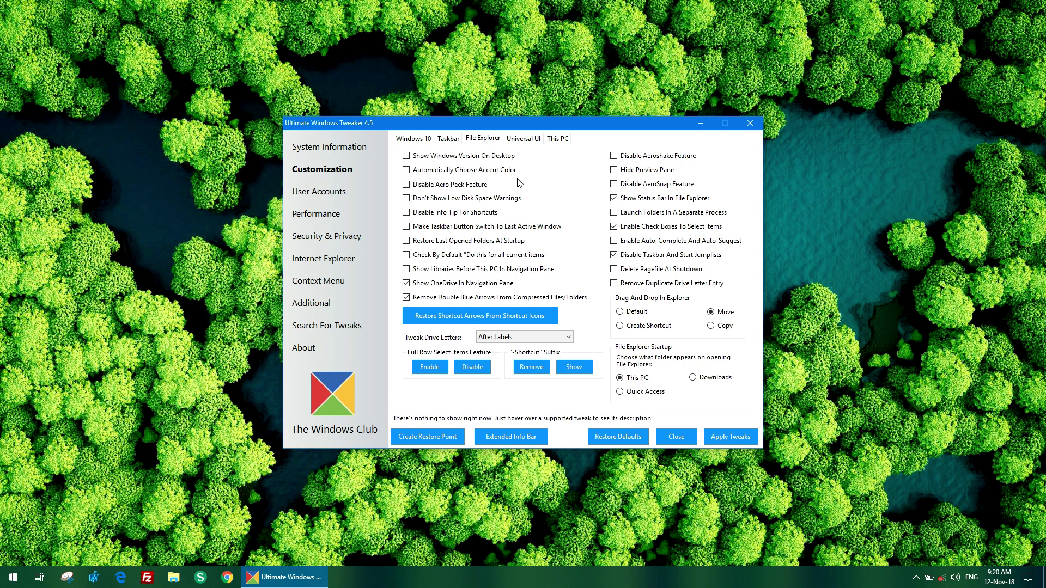
{"action": "left_click_drag", "start_coordinate": [508, 123], "coordinate": [646, 99]}
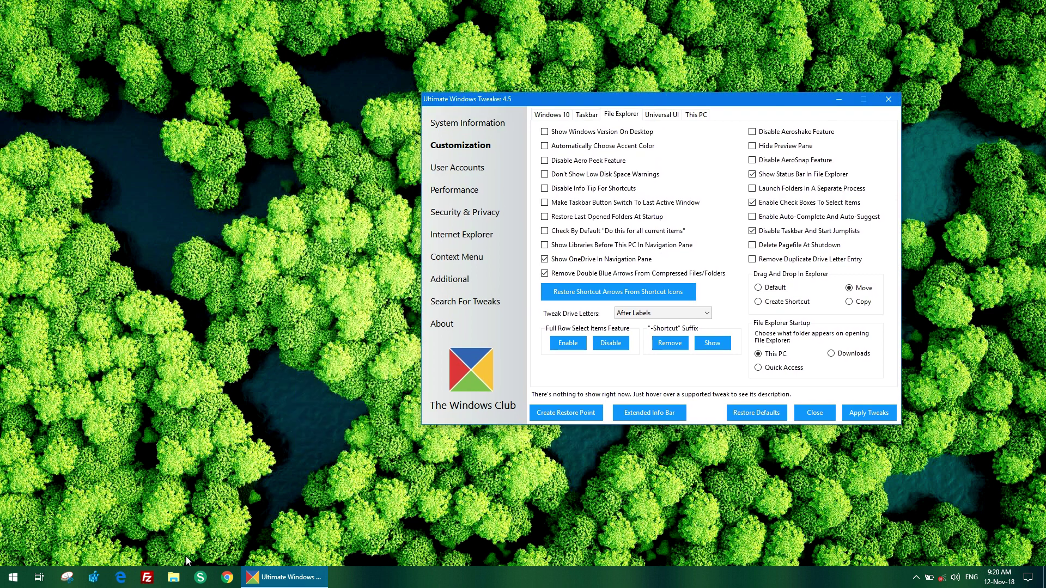
Open This PC alongside, then tick 'Show Libraries Before This PC In Navigation Pane'.
{"action": "left_click", "coordinate": [173, 578]}
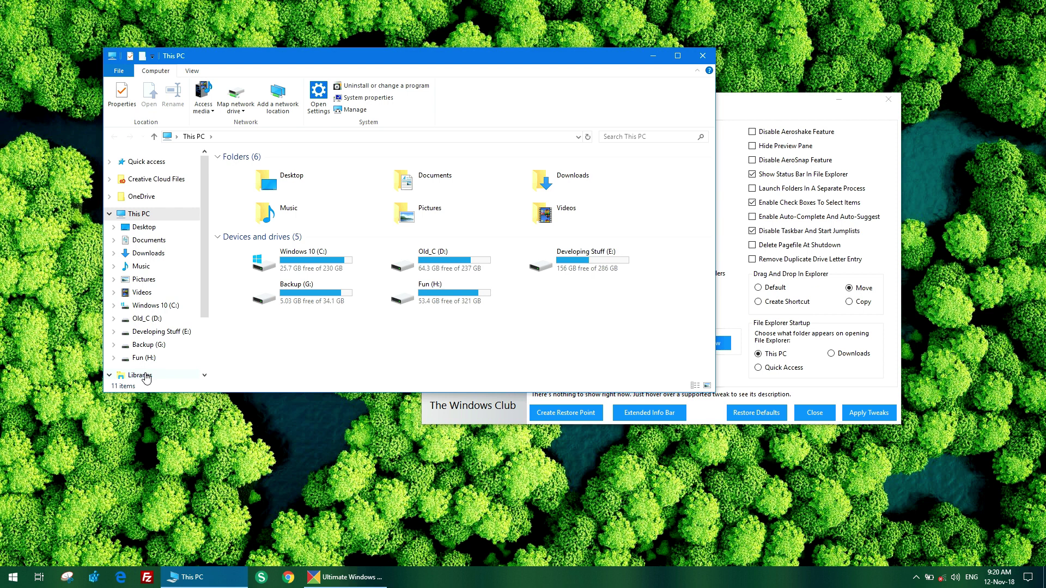
{"action": "left_click_drag", "start_coordinate": [205, 293], "coordinate": [202, 347]}
{"action": "scroll", "coordinate": [154, 302], "scroll_direction": "up", "scroll_amount": 3}
{"action": "left_click", "coordinate": [740, 113]}
{"action": "left_click", "coordinate": [614, 249]}
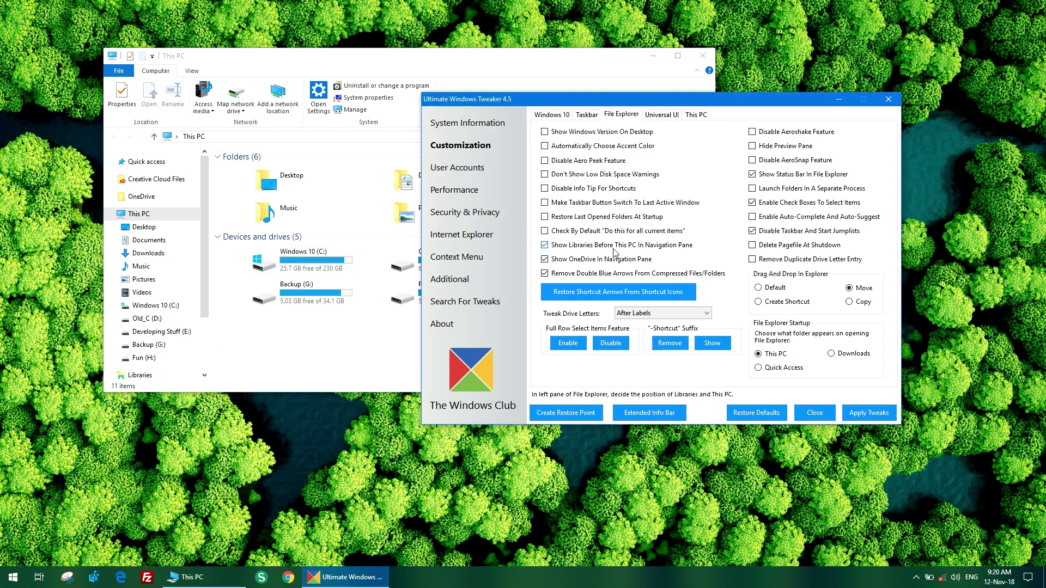
Apply the tweak, then reopen This PC to confirm Libraries sits above This PC.
{"action": "left_click", "coordinate": [868, 414]}
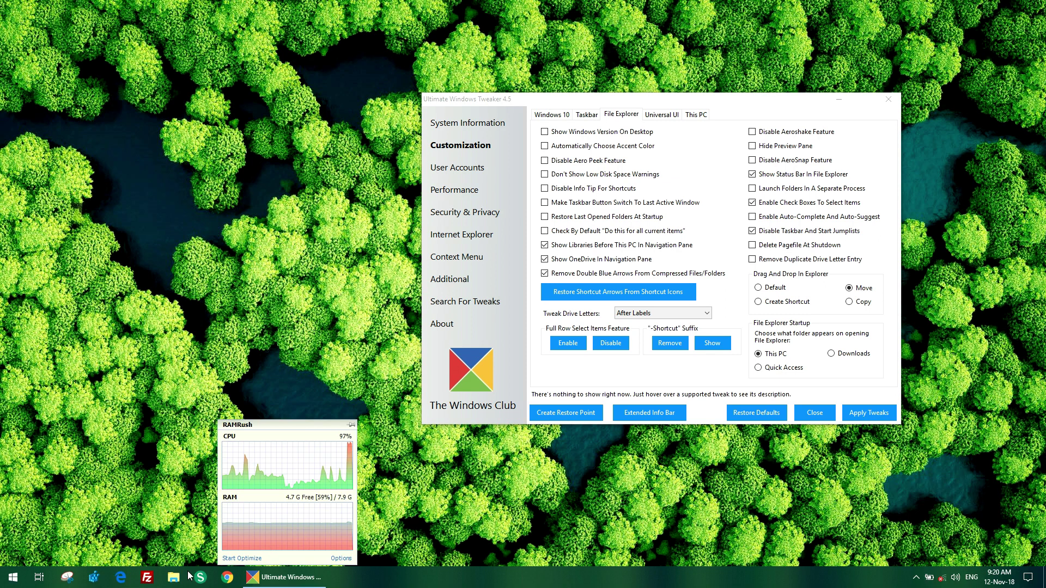
{"action": "left_click", "coordinate": [172, 579]}
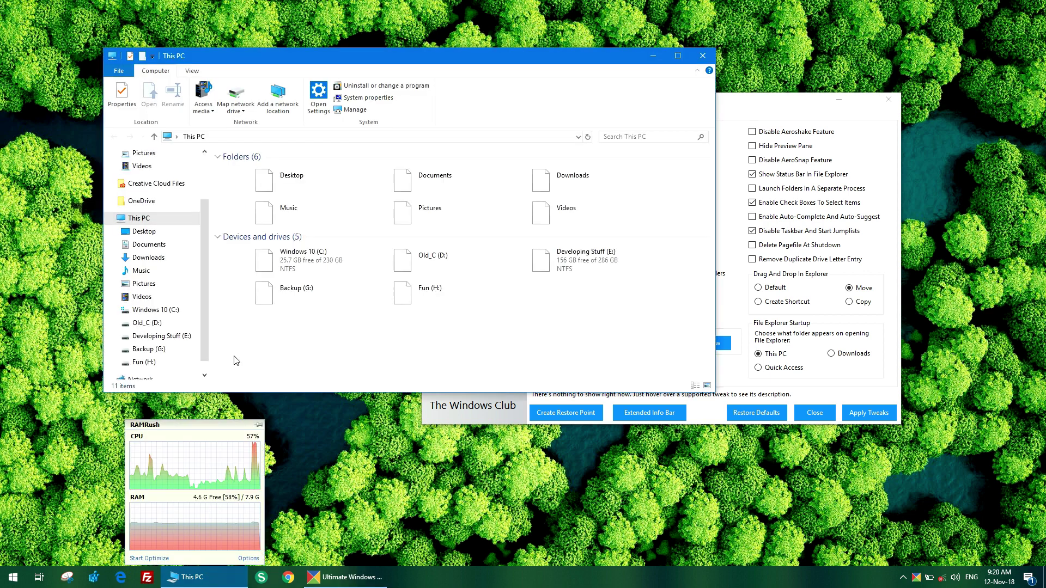
{"action": "scroll", "coordinate": [149, 224], "scroll_direction": "up", "scroll_amount": 2}
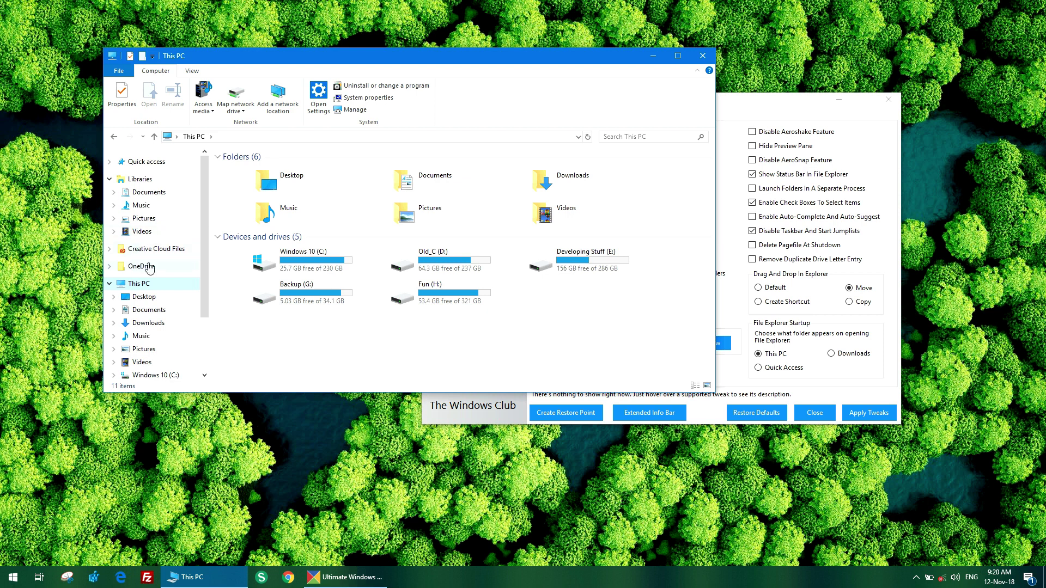
{"action": "left_click", "coordinate": [737, 326]}
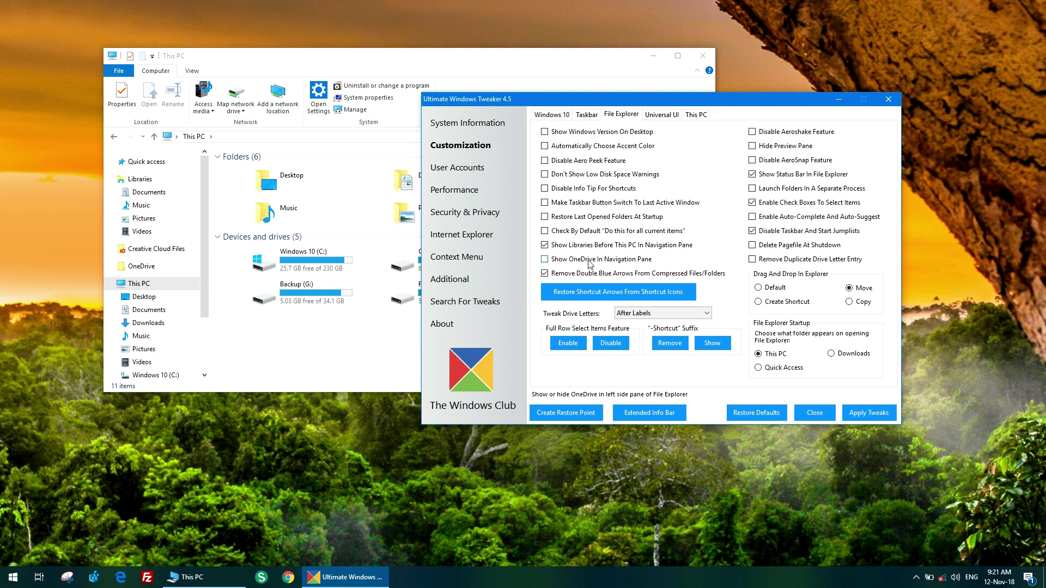
Apply the OneDrive change and check This PC's navigation pane no longer lists OneDrive.
{"action": "left_click", "coordinate": [864, 417]}
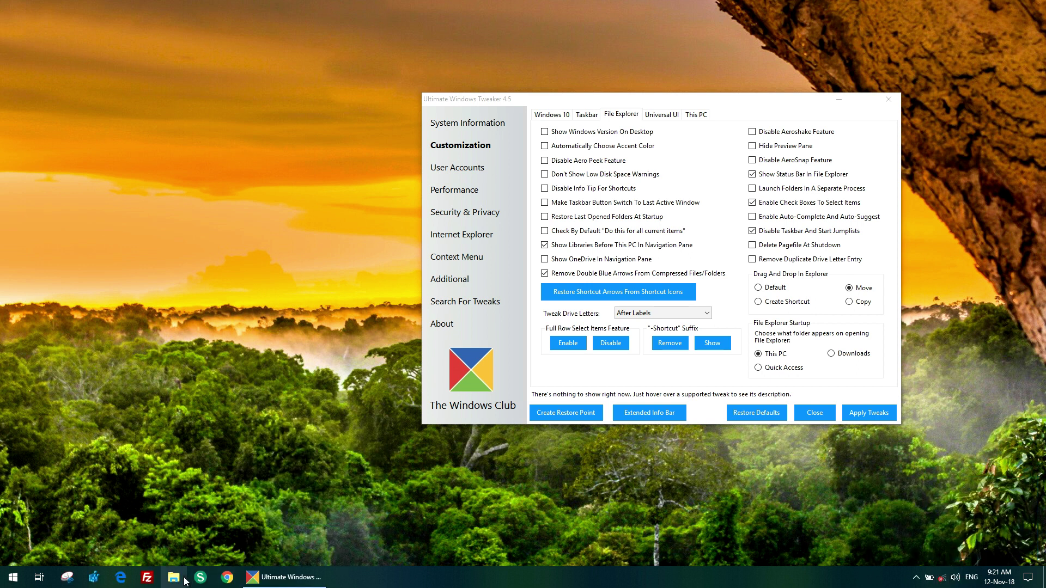
{"action": "left_click", "coordinate": [180, 578]}
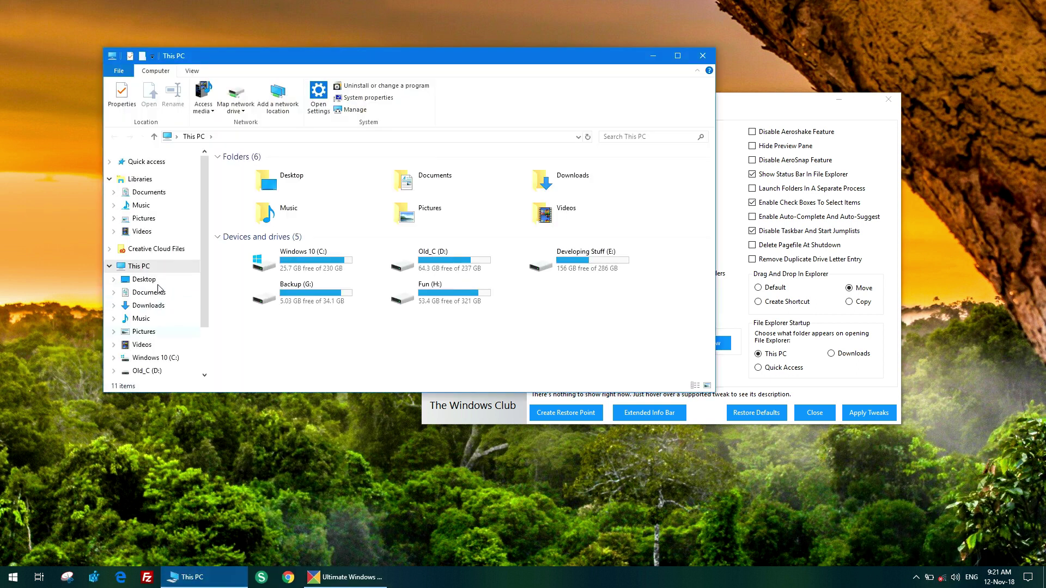
{"action": "scroll", "coordinate": [154, 315], "scroll_direction": "down", "scroll_amount": 2}
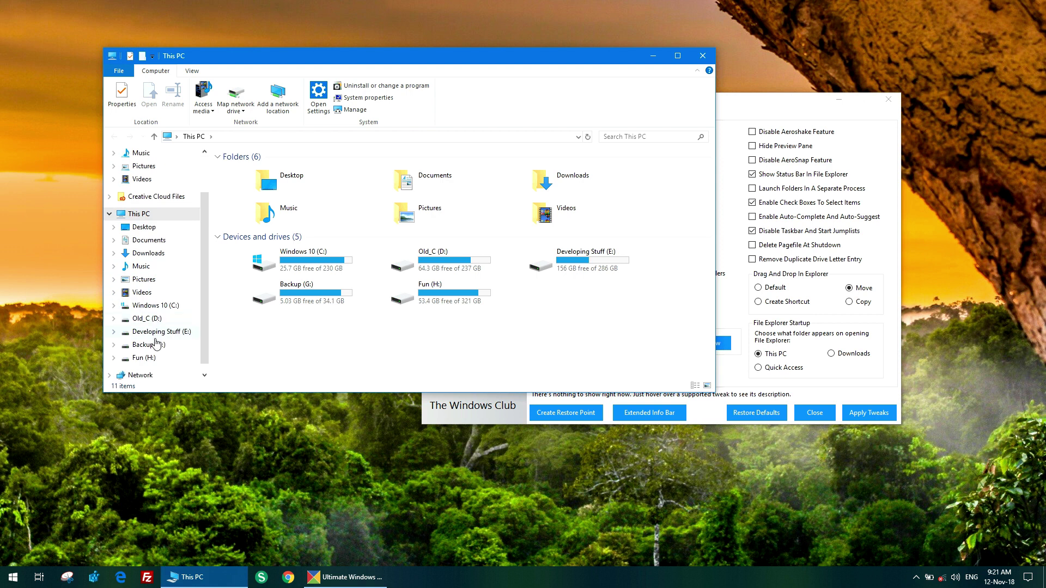
{"action": "scroll", "coordinate": [156, 346], "scroll_direction": "up", "scroll_amount": 2}
{"action": "left_click", "coordinate": [738, 386]}
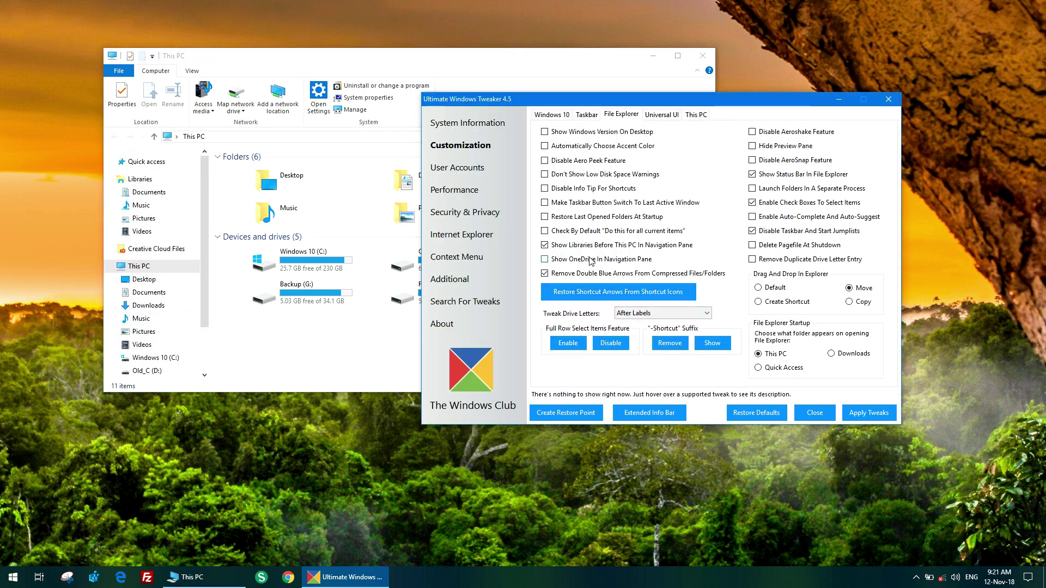
{"action": "mouse_move", "coordinate": [570, 280]}
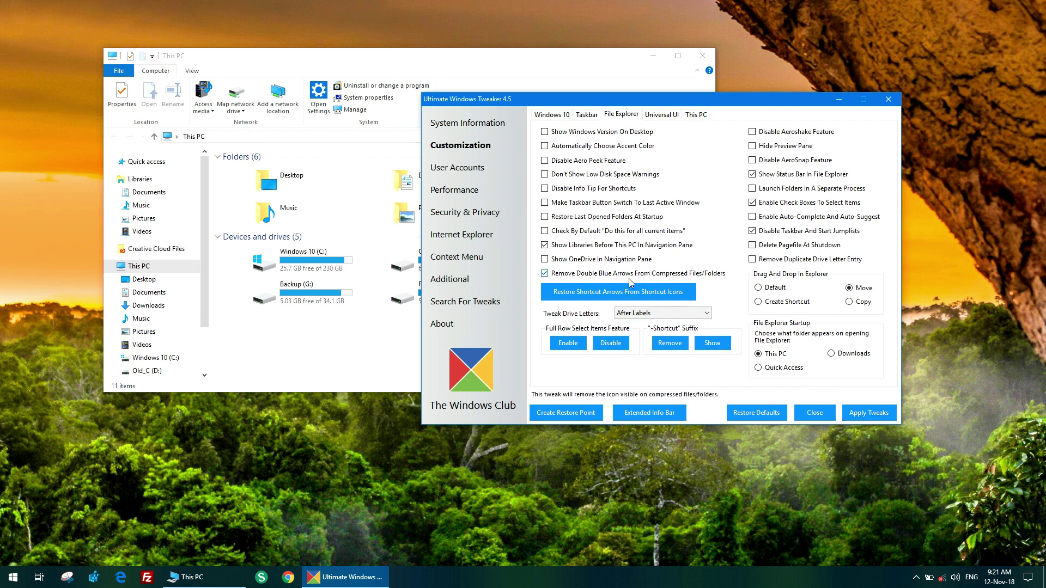
Turn on the Extended Info Bar to read a tweak's description in large text.
{"action": "left_click", "coordinate": [658, 415]}
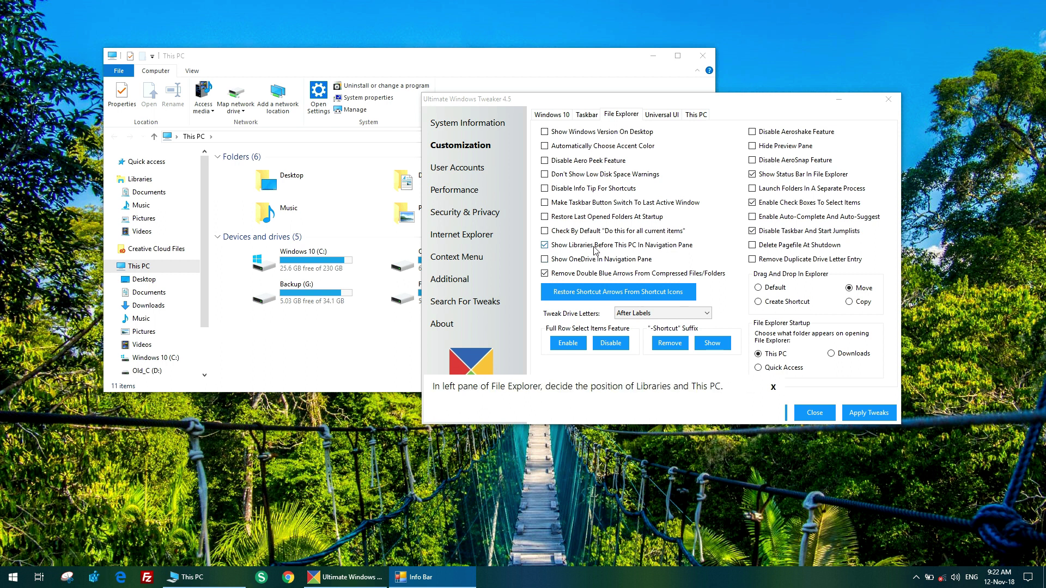
{"action": "mouse_move", "coordinate": [602, 202]}
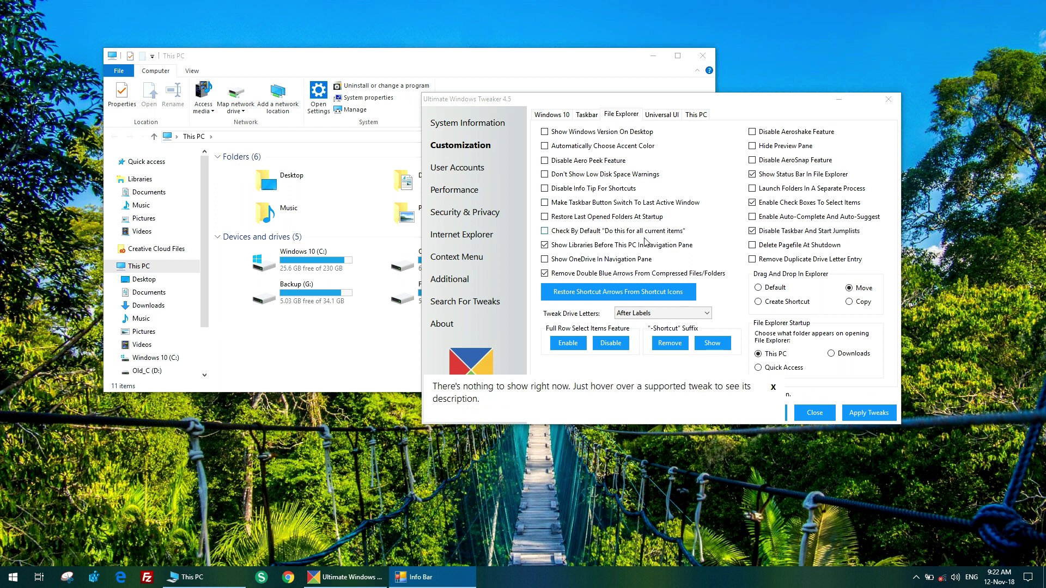
Close the Info Bar and open the version 4.5 changelog from the About page.
{"action": "left_click", "coordinate": [773, 388]}
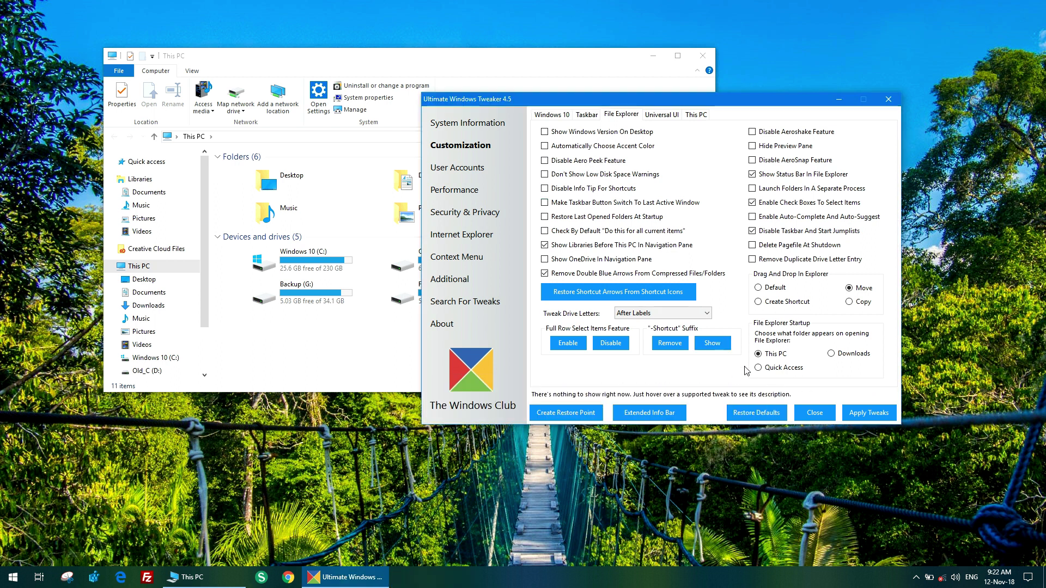
{"action": "left_click", "coordinate": [448, 326]}
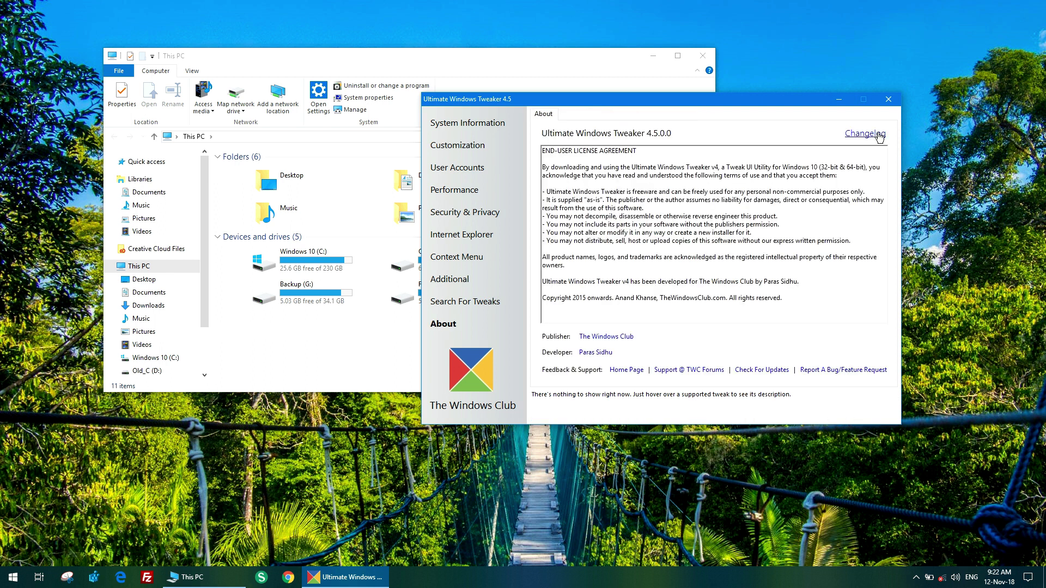
{"action": "left_click", "coordinate": [879, 136]}
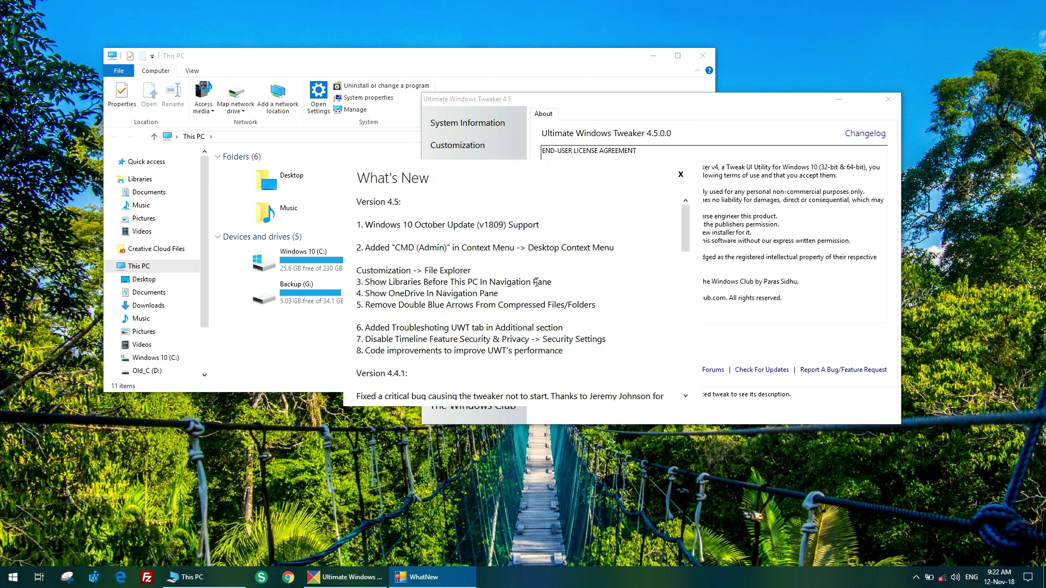
Highlight the October Update and CMD (Admin) changelog lines, then close What's New.
{"action": "triple_click", "coordinate": [434, 226]}
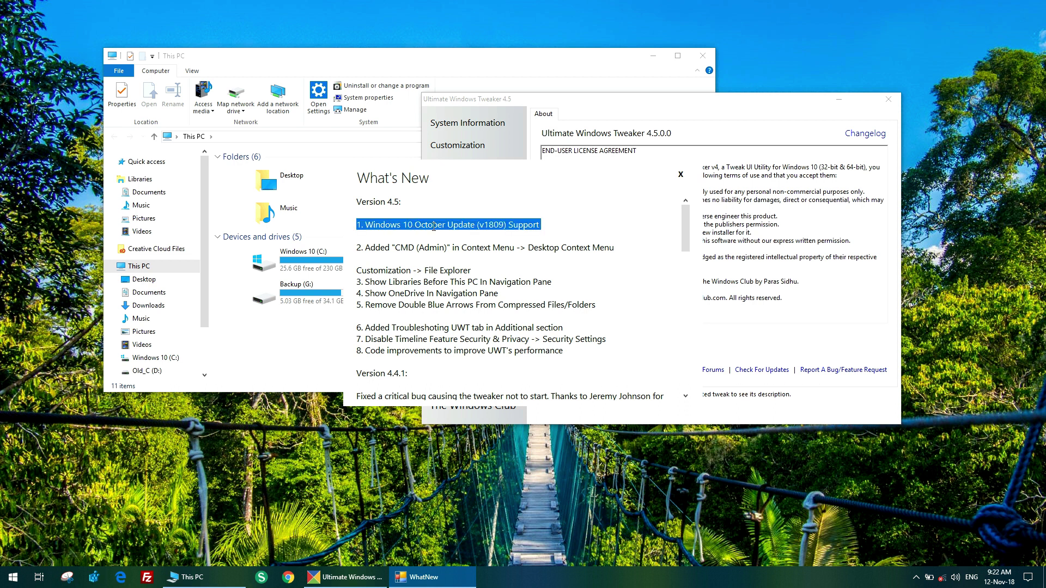
{"action": "left_click", "coordinate": [470, 224]}
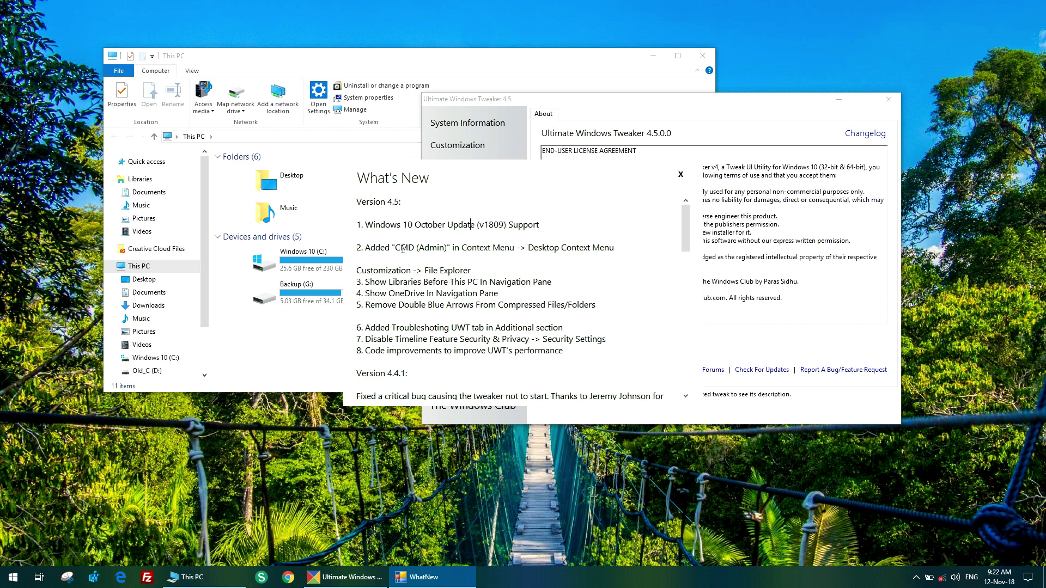
{"action": "triple_click", "coordinate": [403, 249]}
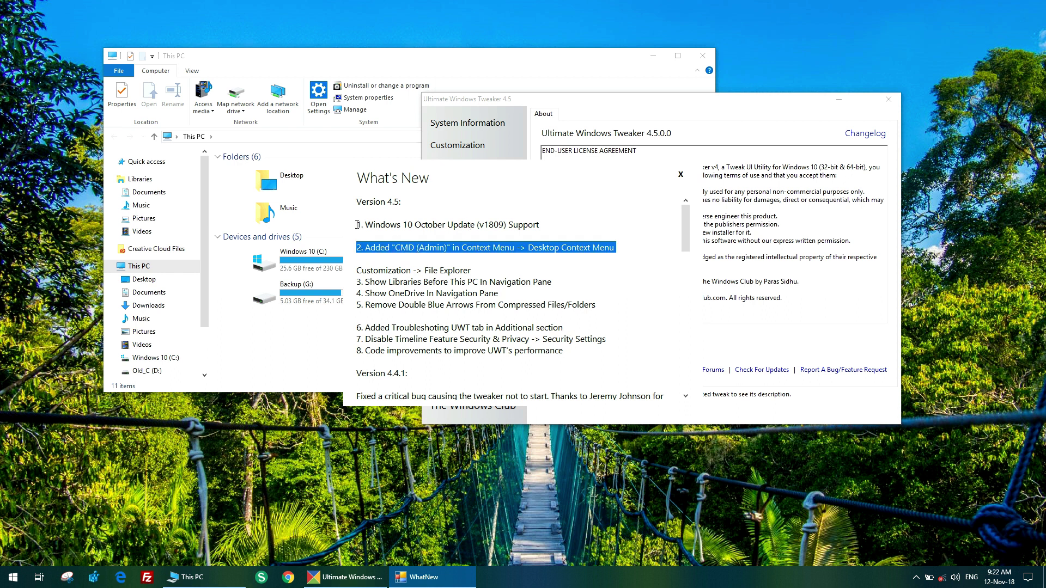
{"action": "left_click", "coordinate": [387, 348]}
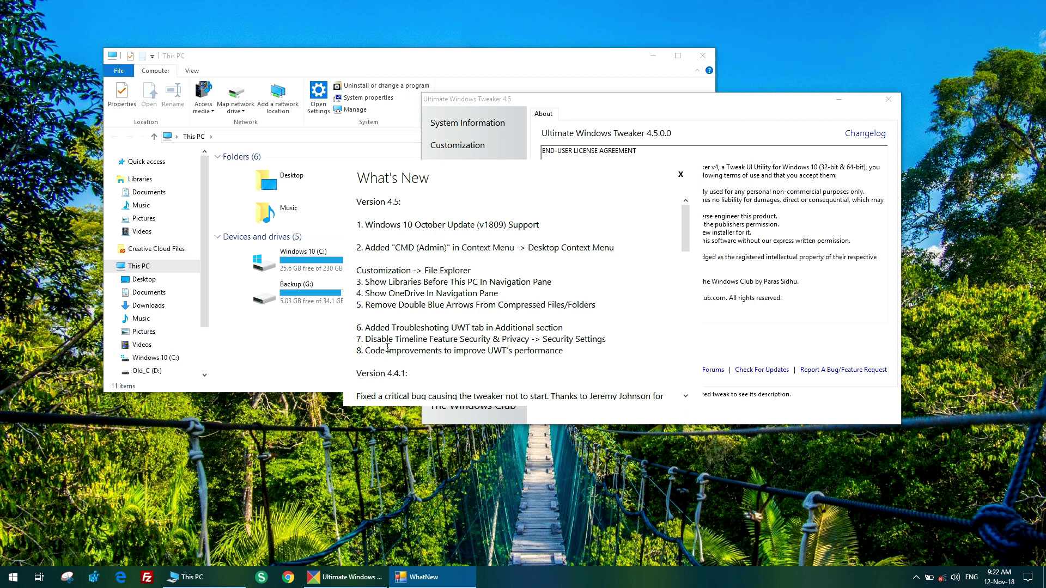
{"action": "left_click", "coordinate": [681, 174]}
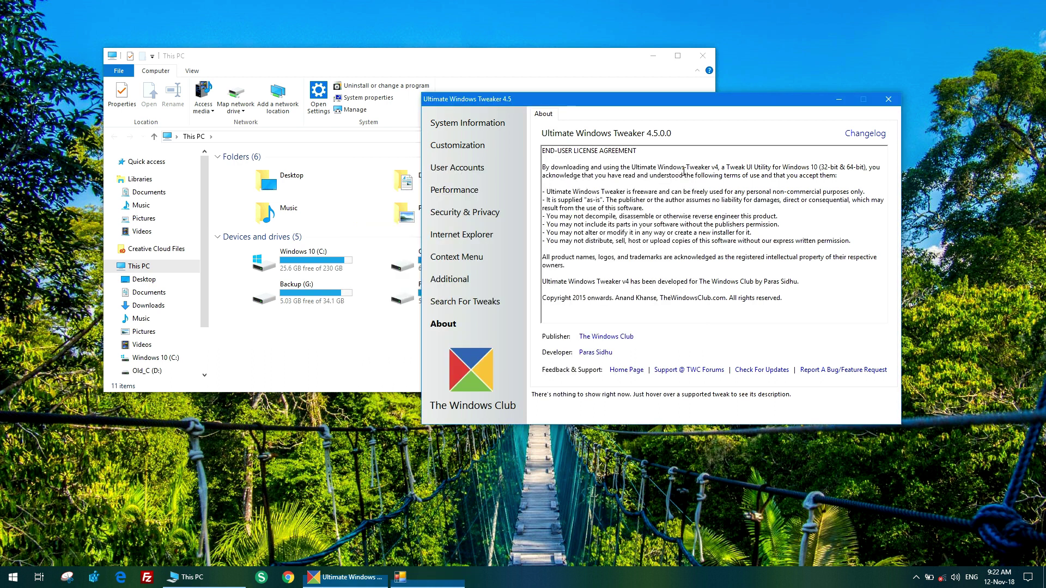
Show the Desktop Context Menu options with CMD (Admin) enabled and close This PC.
{"action": "left_click", "coordinate": [468, 213]}
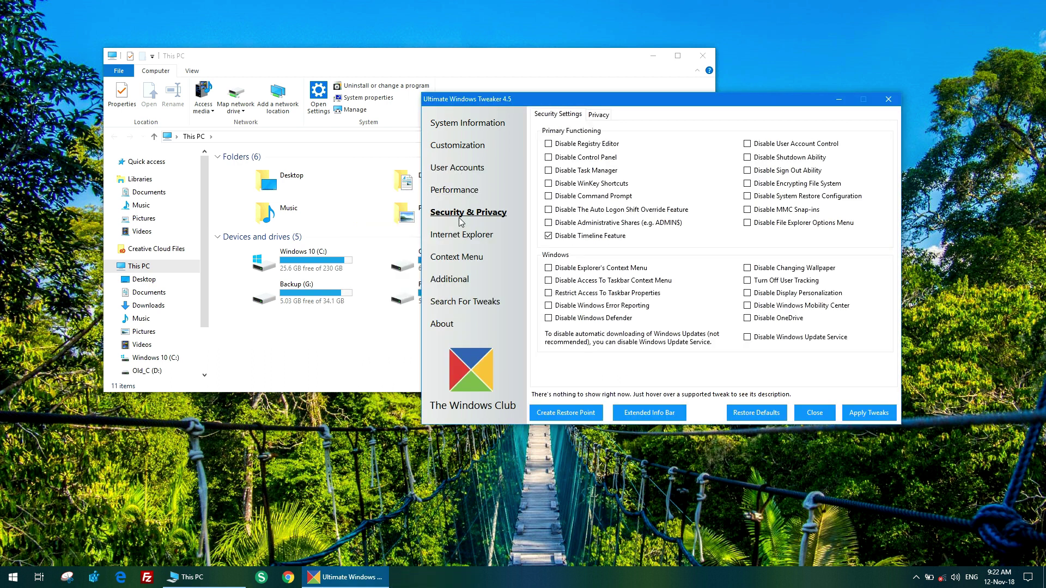
{"action": "left_click", "coordinate": [454, 257]}
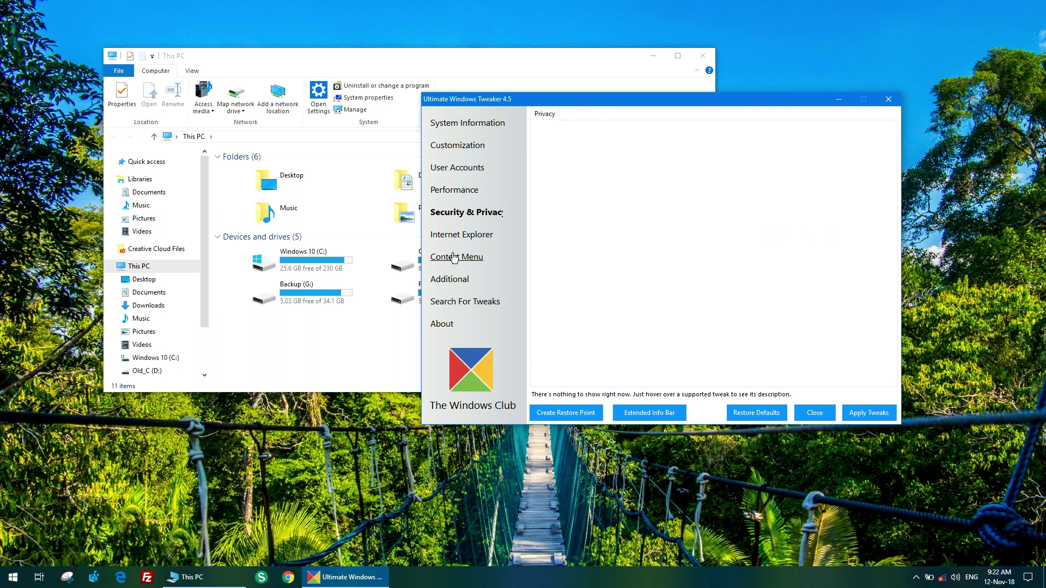
{"action": "left_click", "coordinate": [636, 115]}
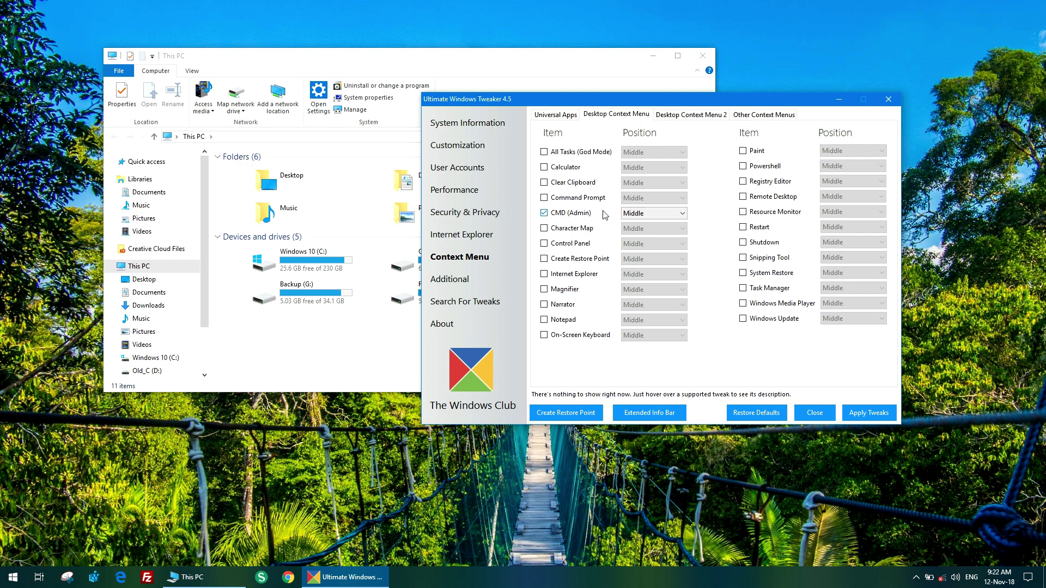
{"action": "left_click_drag", "start_coordinate": [597, 100], "coordinate": [380, 94]}
{"action": "left_click", "coordinate": [702, 55]}
Launch Command Prompt (Admin) from the desktop right-click menu, then close it.
{"action": "right_click", "coordinate": [733, 181]}
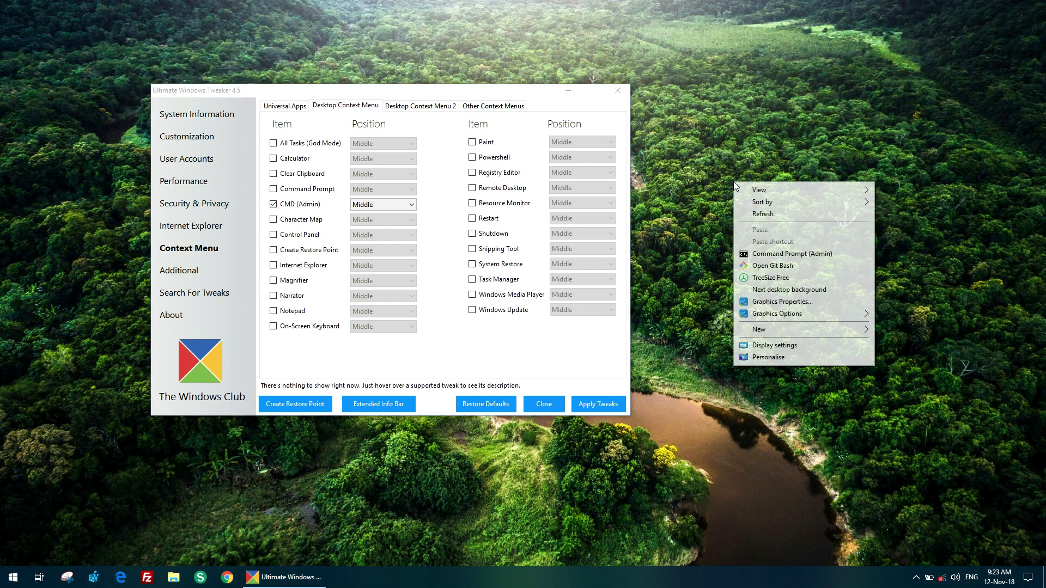
{"action": "left_click", "coordinate": [761, 255]}
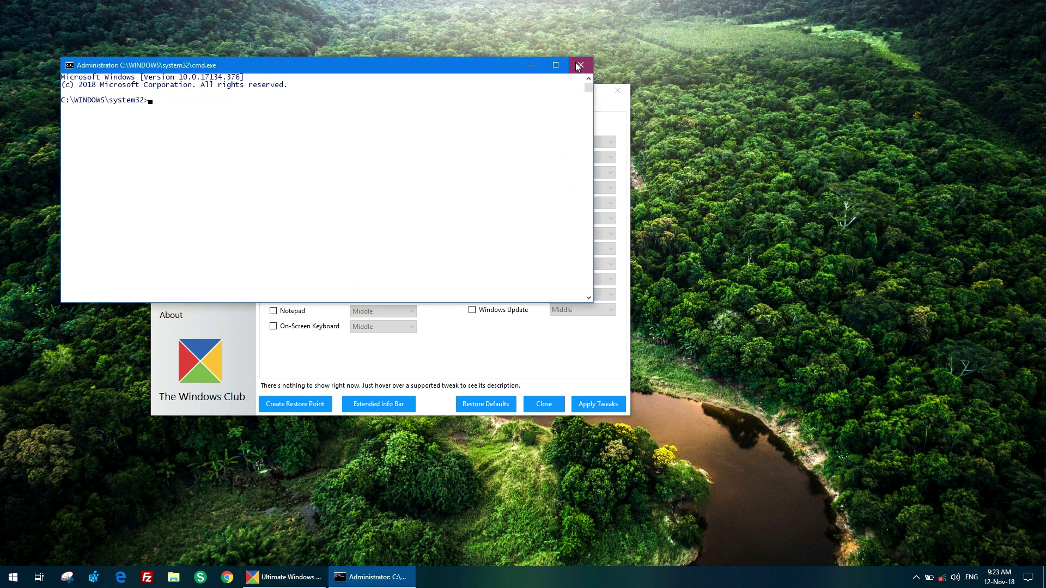
{"action": "left_click", "coordinate": [578, 66]}
{"action": "left_click_drag", "start_coordinate": [418, 96], "coordinate": [558, 127]}
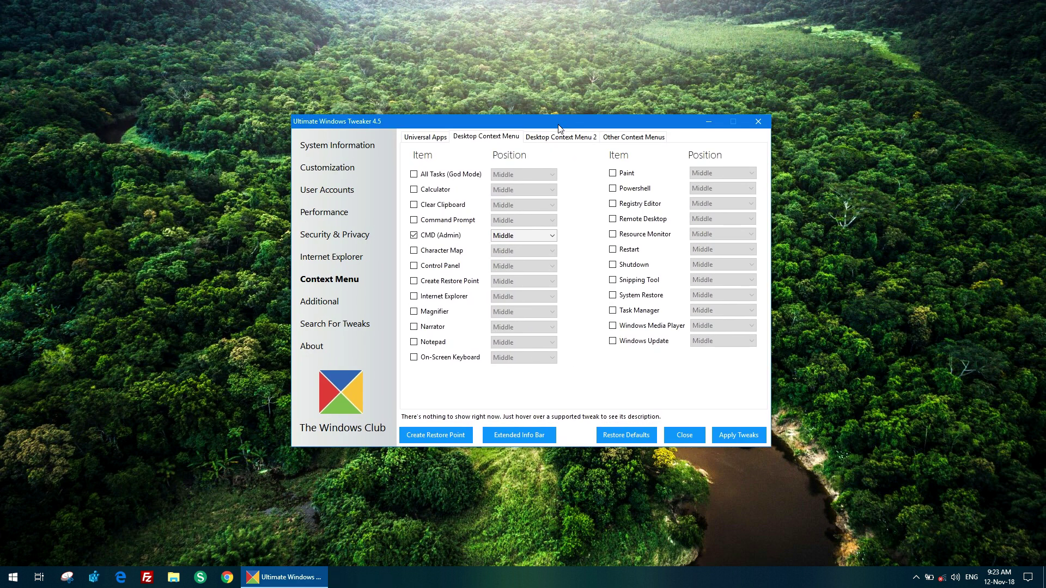
Open Security & Privacy and read the ticked Disable Timeline Feature description.
{"action": "left_click", "coordinate": [338, 236]}
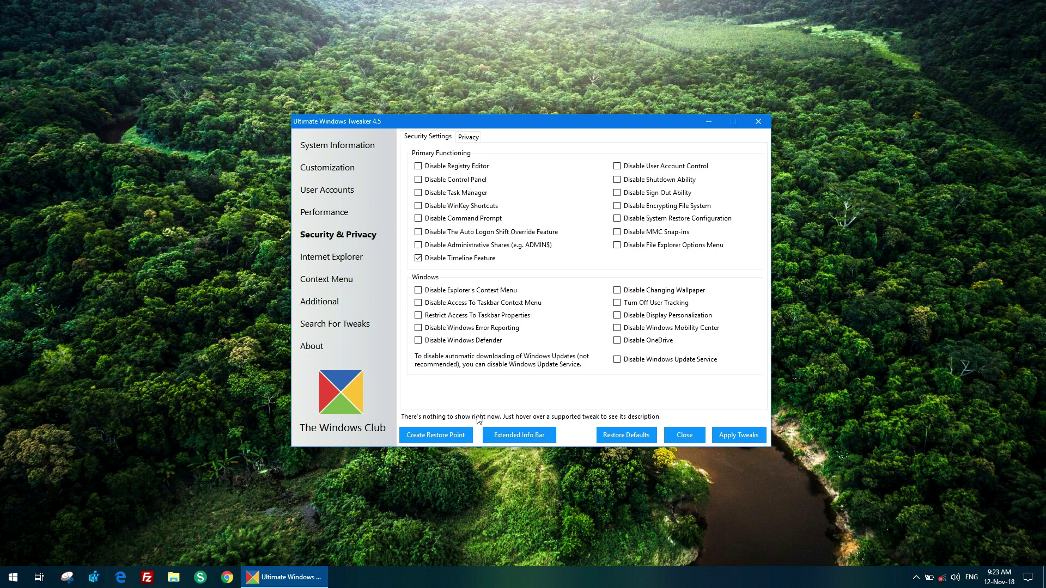
{"action": "mouse_move", "coordinate": [437, 258]}
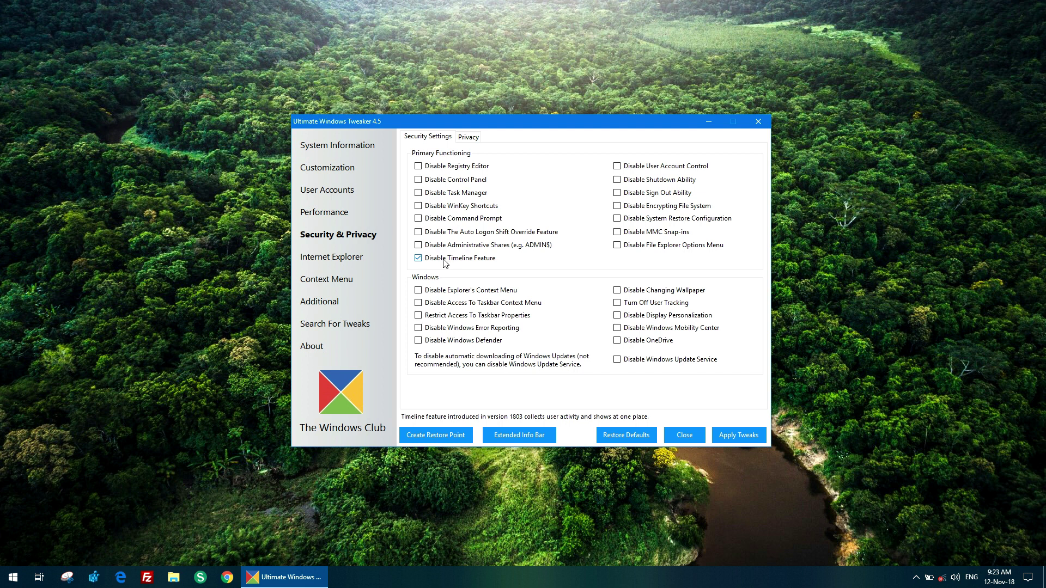
{"action": "left_click", "coordinate": [39, 576]}
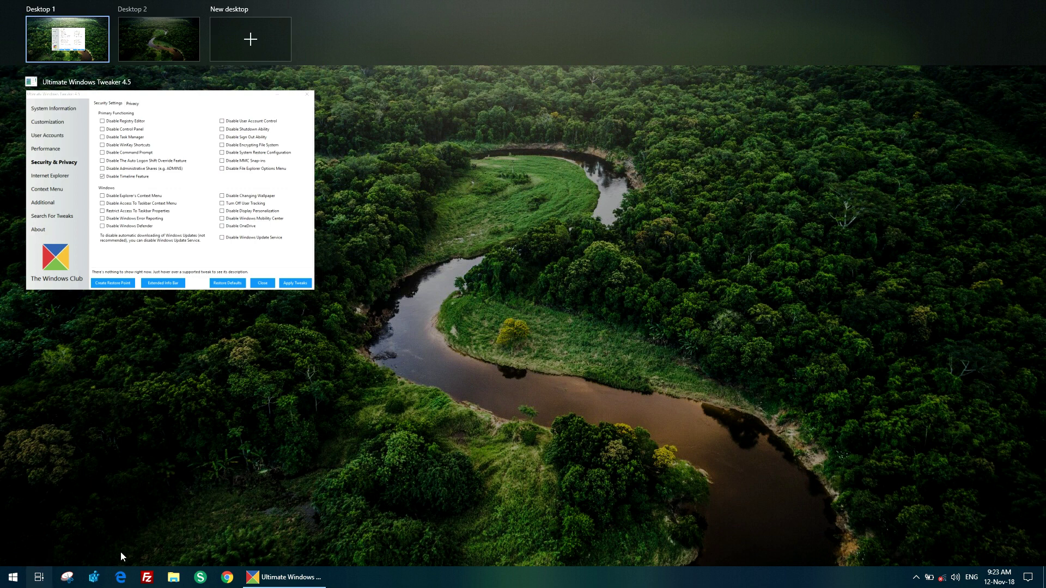
{"action": "left_click", "coordinate": [38, 576]}
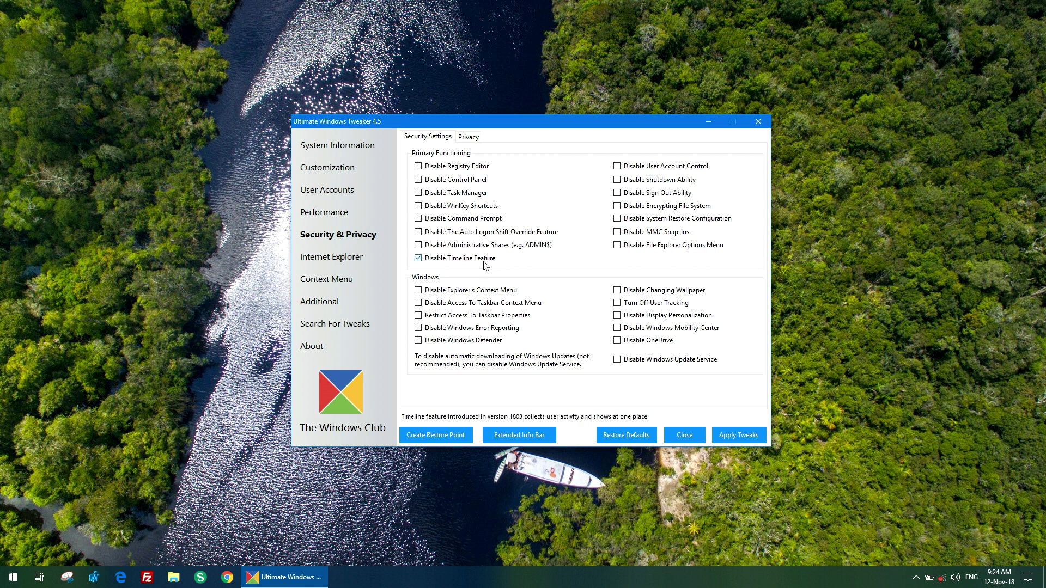
Open the About page for version 4.5.0.0, view the changelog, and close it.
{"action": "left_click", "coordinate": [312, 346]}
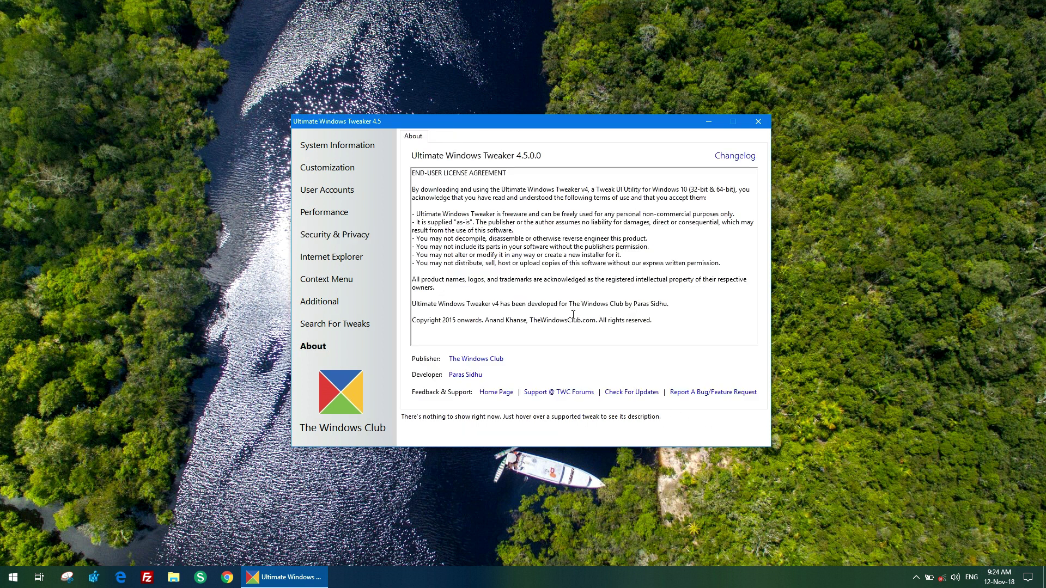
{"action": "left_click", "coordinate": [735, 155]}
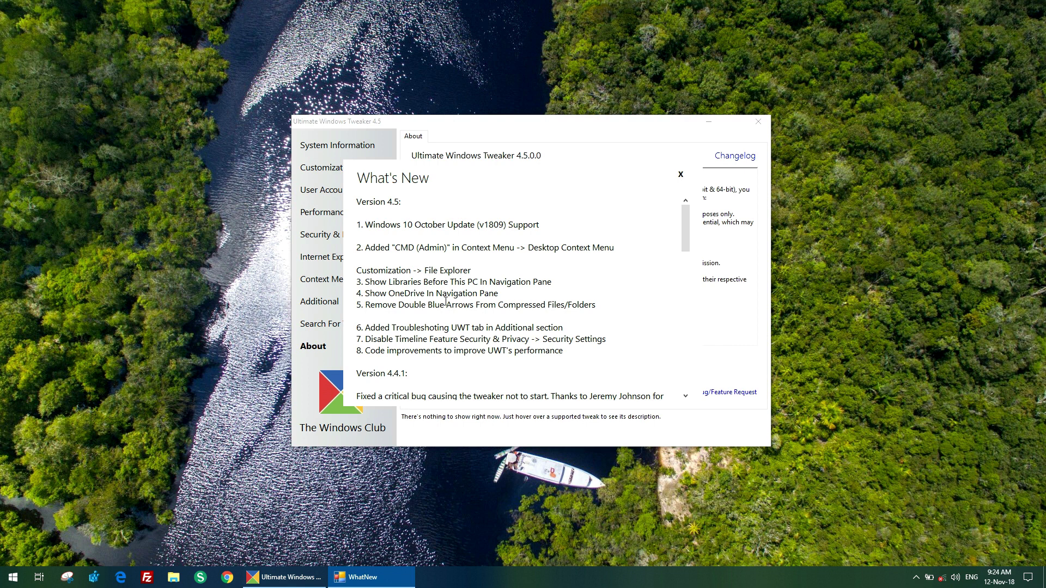
{"action": "left_click", "coordinate": [682, 174]}
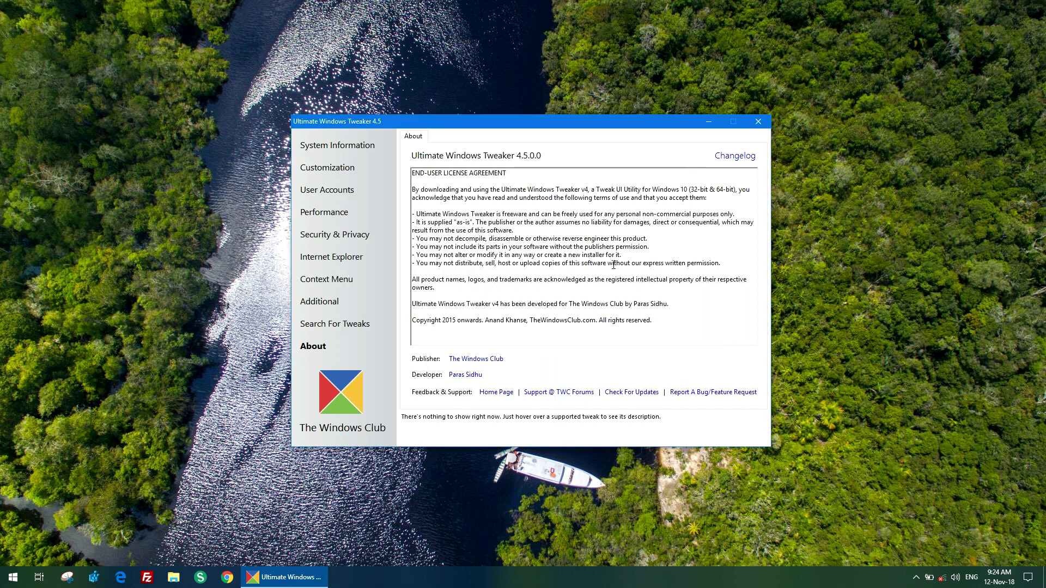